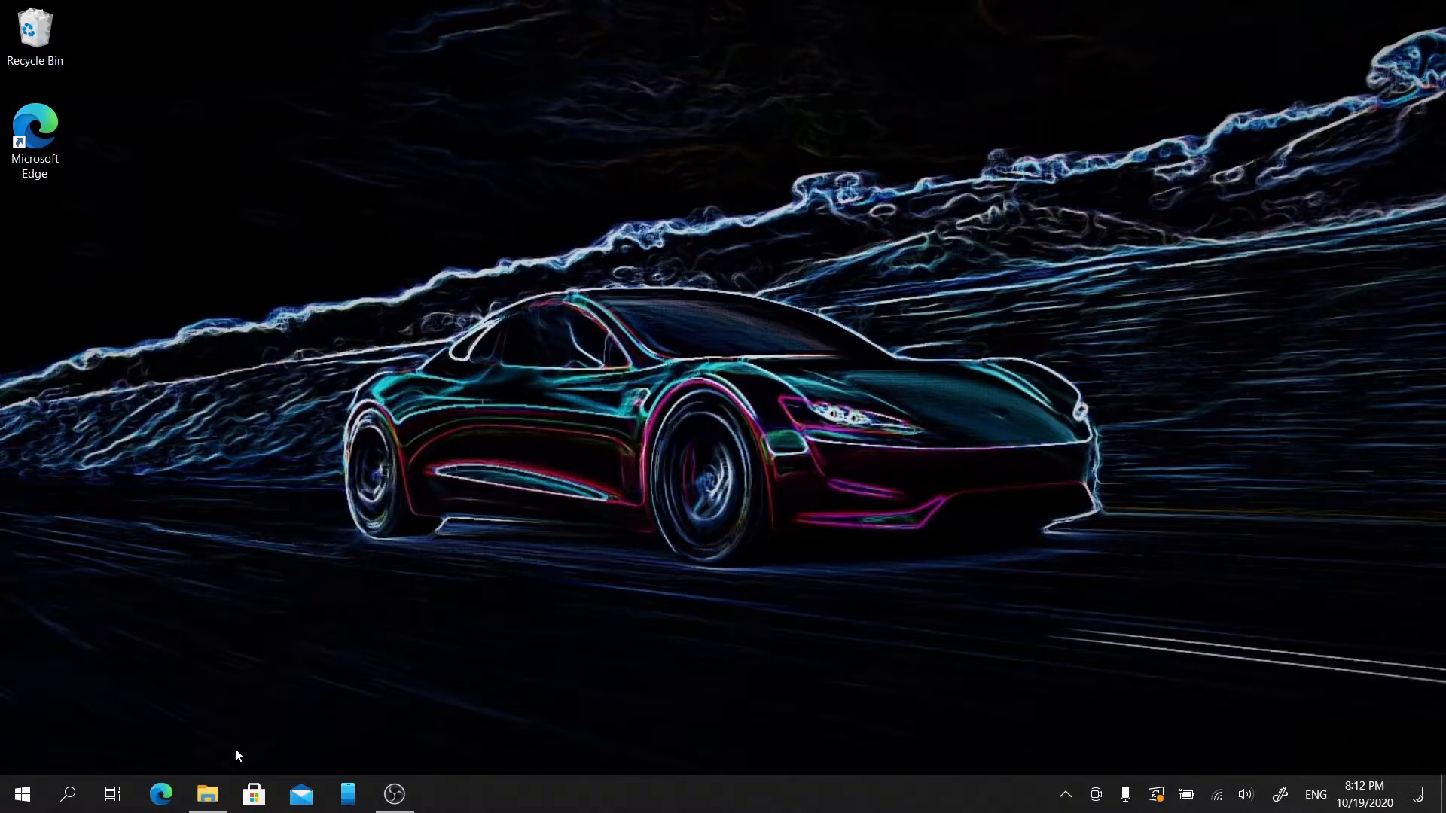
# - Try to open the Tech Approved folder in Videos by requesting permanent access to it
pyautogui.click(210, 791)
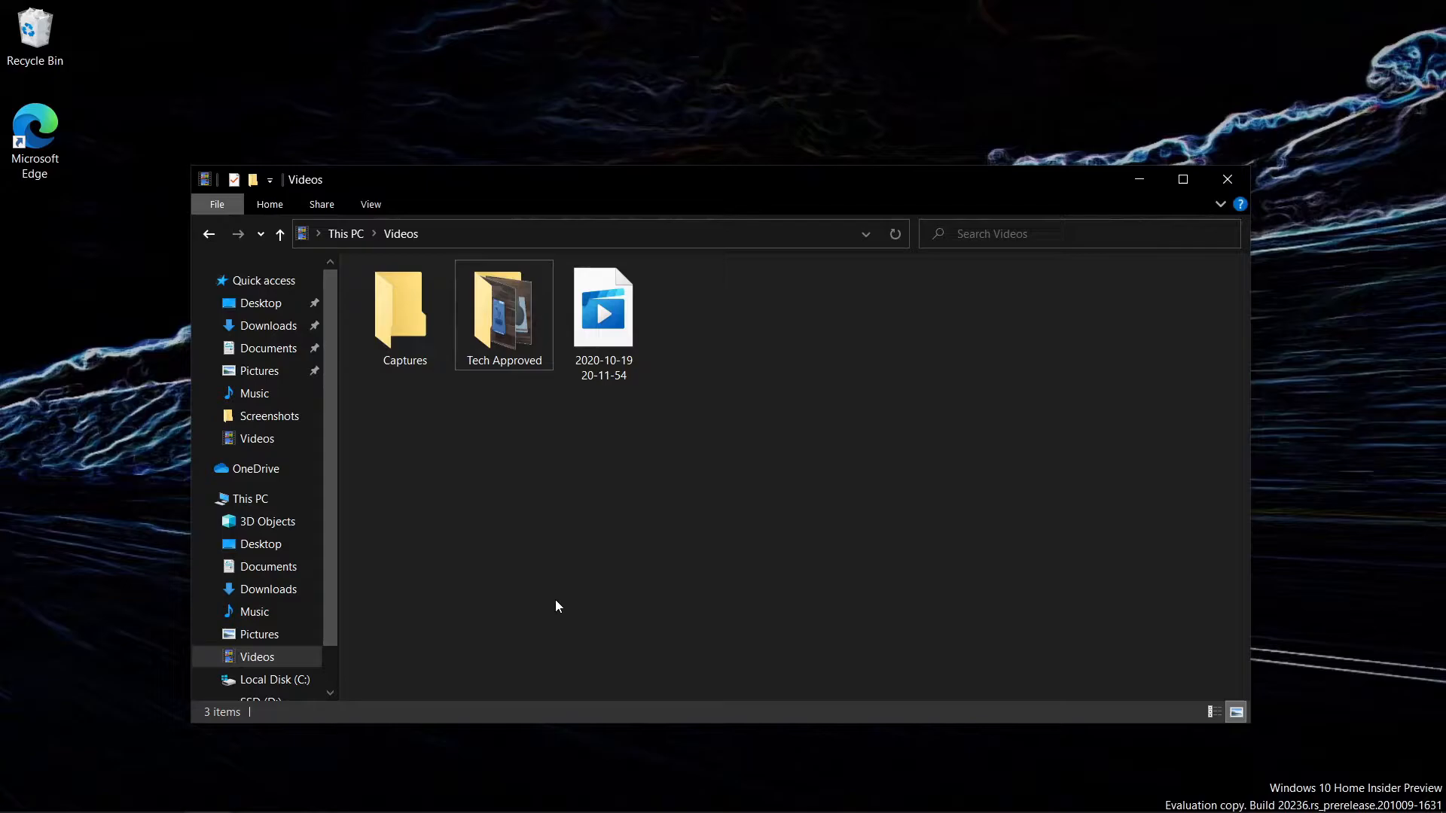
pyautogui.doubleClick(508, 363)
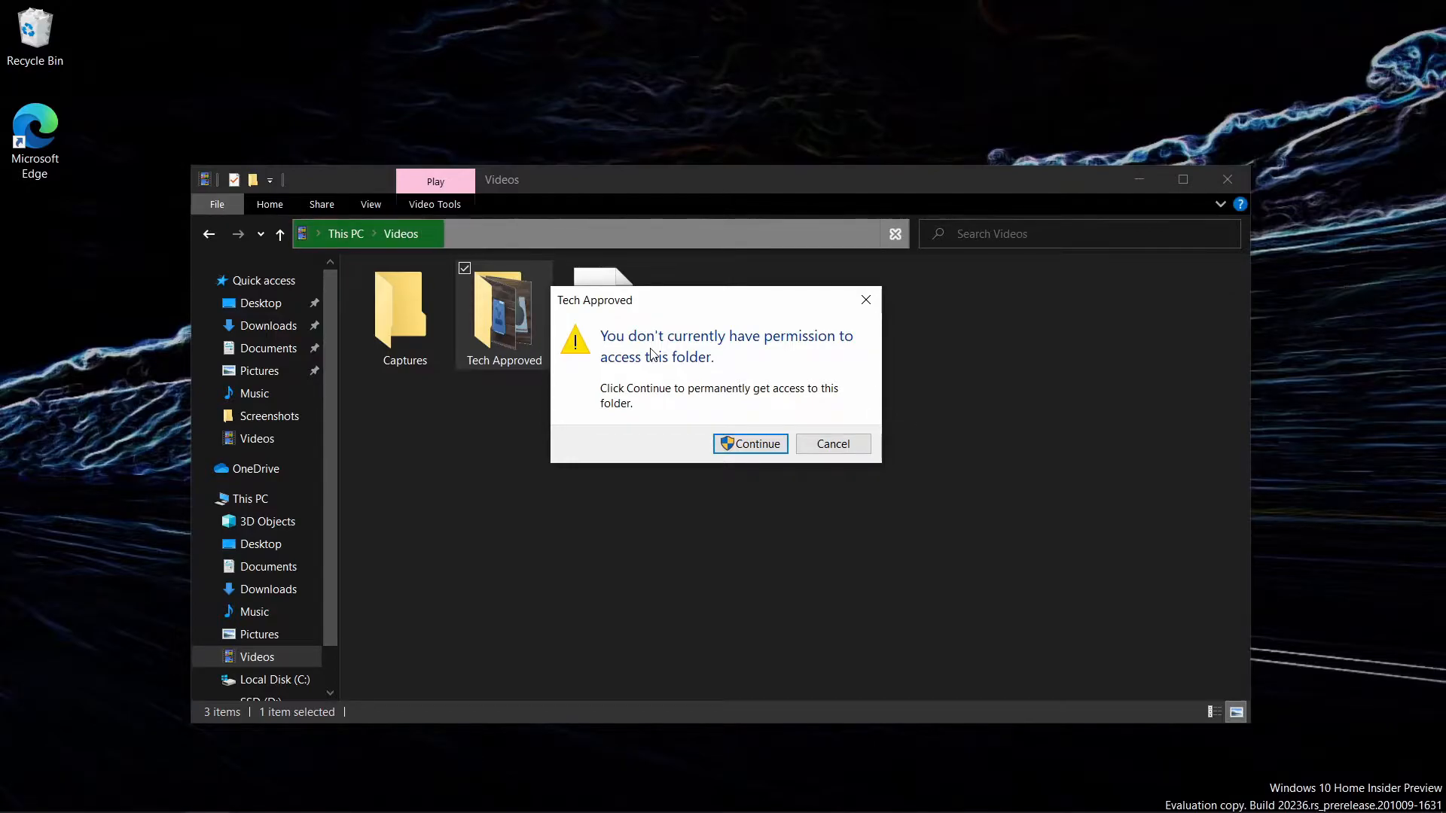
pyautogui.click(750, 444)
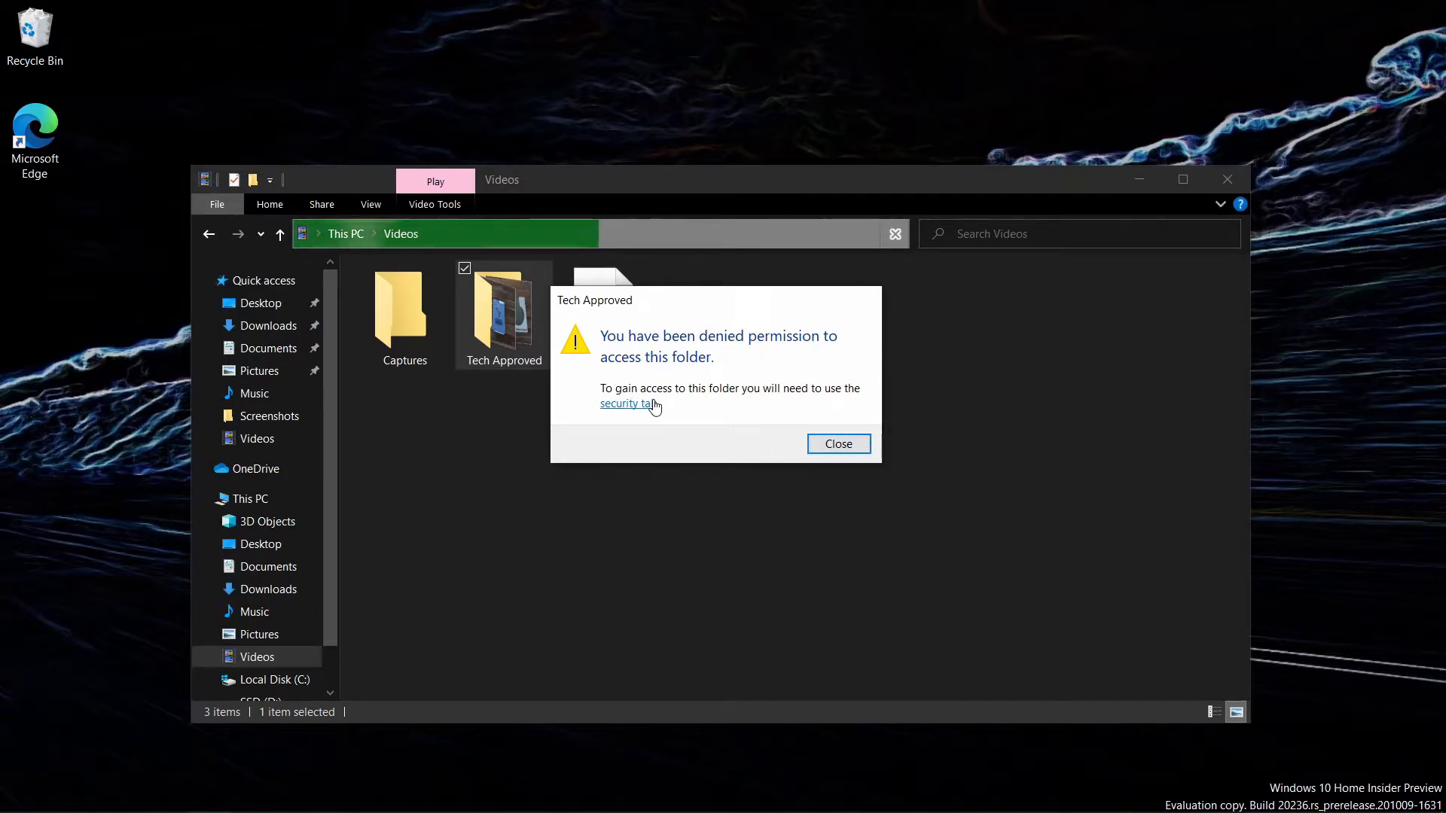
pyautogui.click(835, 443)
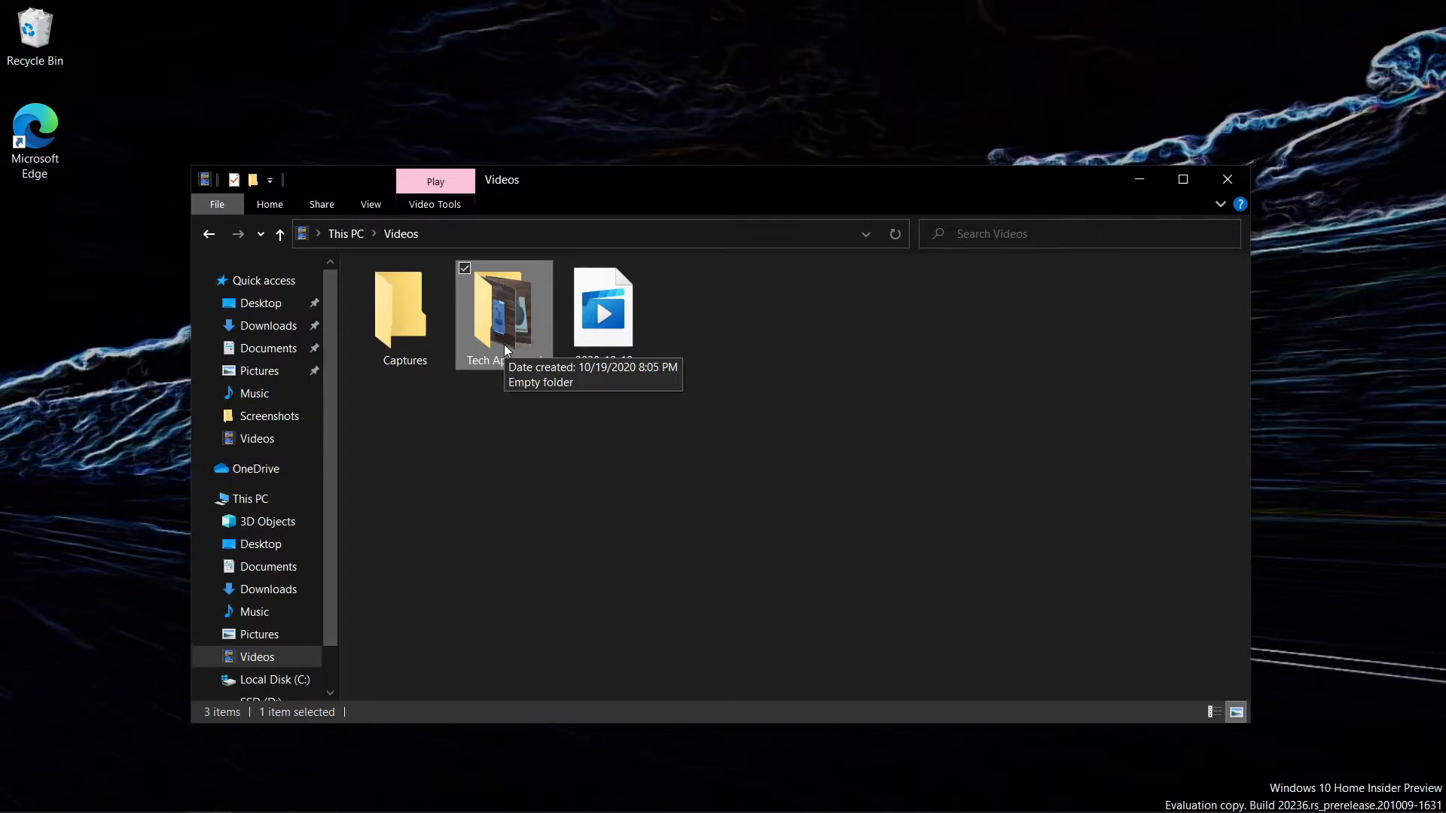
# - Change the owner of the Tech Approved folder to Everyone in its advanced security settings
pyautogui.rightClick(503, 345)
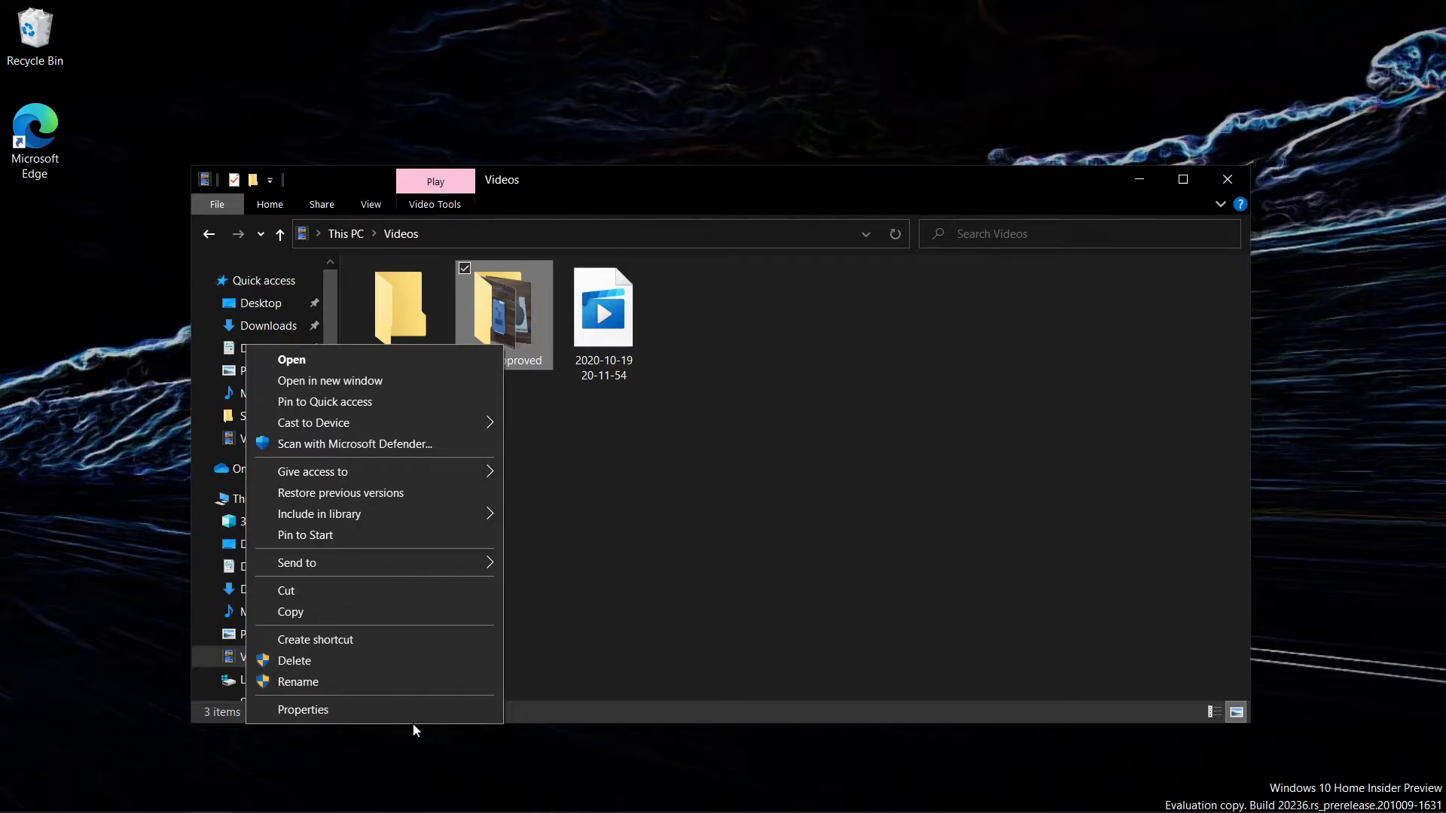
pyautogui.click(354, 711)
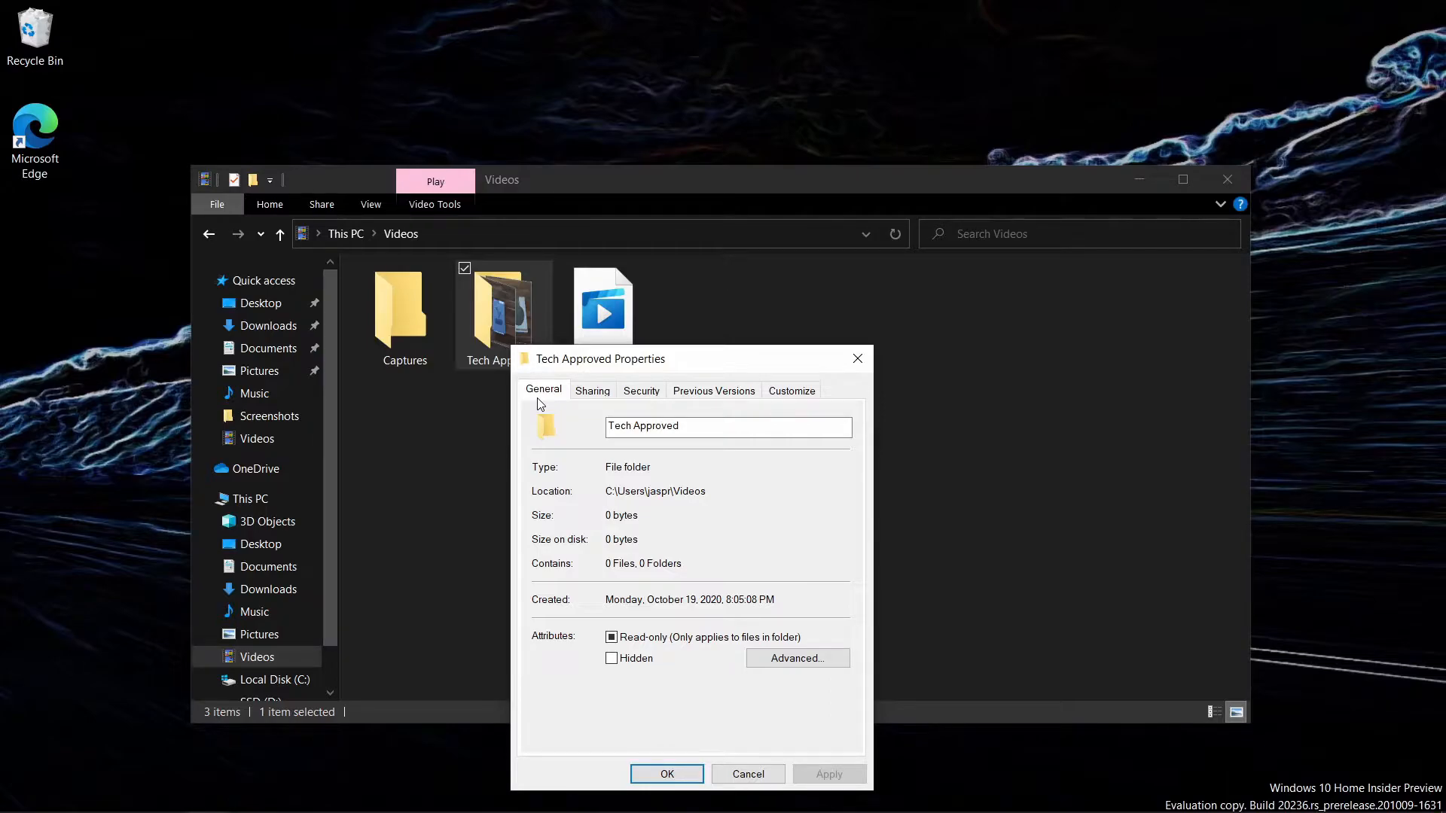
pyautogui.click(646, 393)
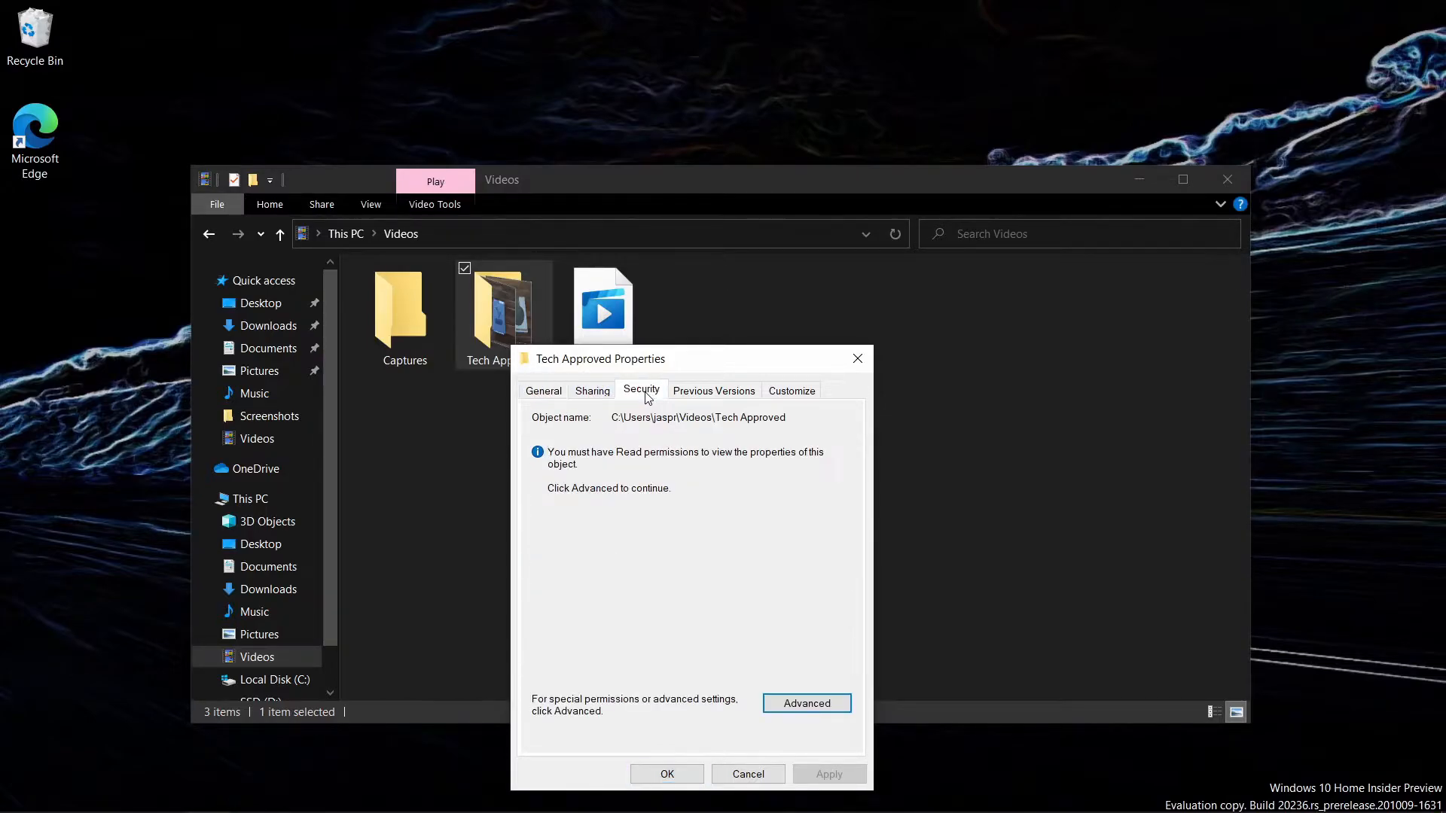
pyautogui.click(800, 703)
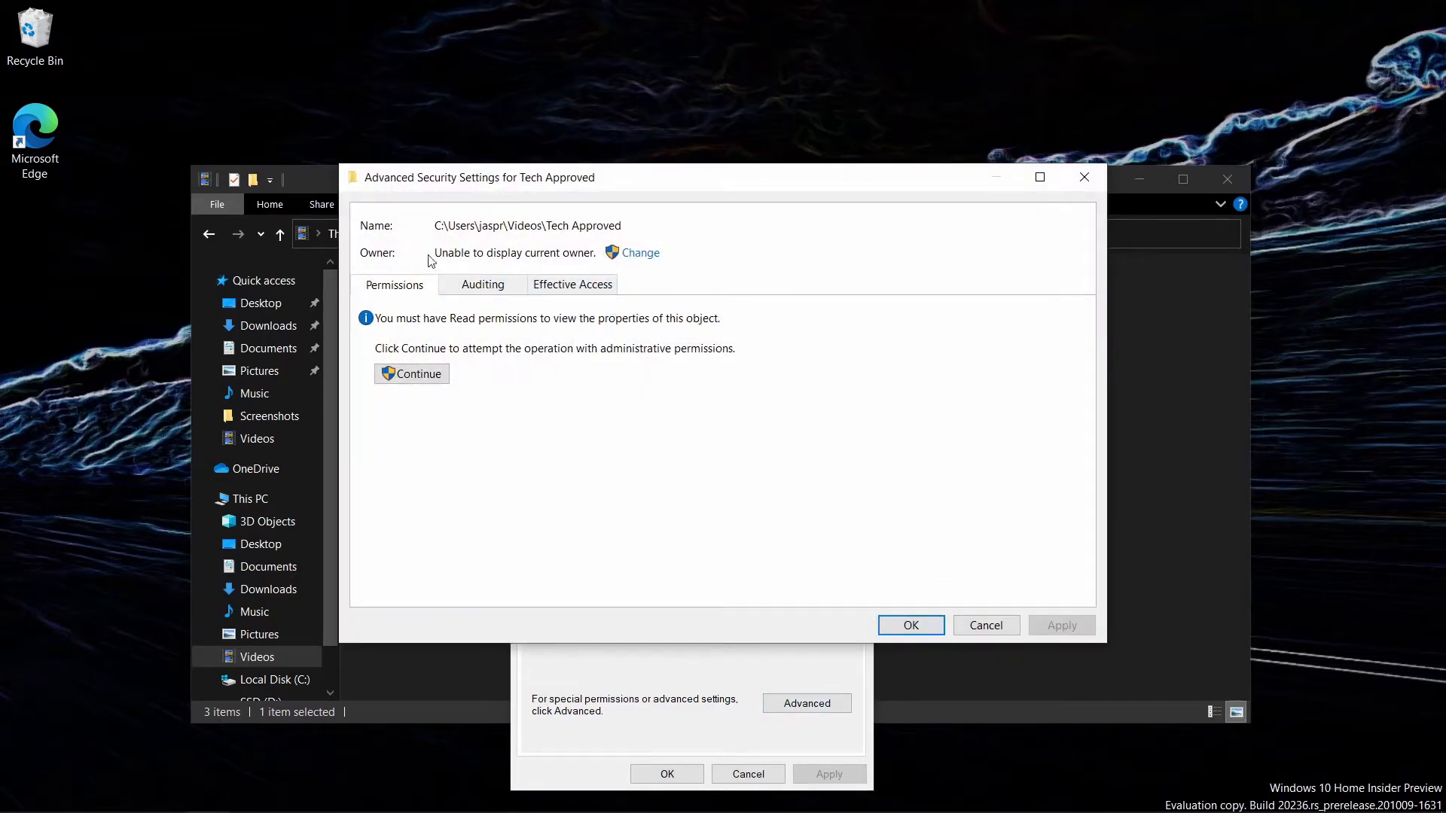
pyautogui.moveTo(434, 254); pyautogui.dragTo(636, 256)
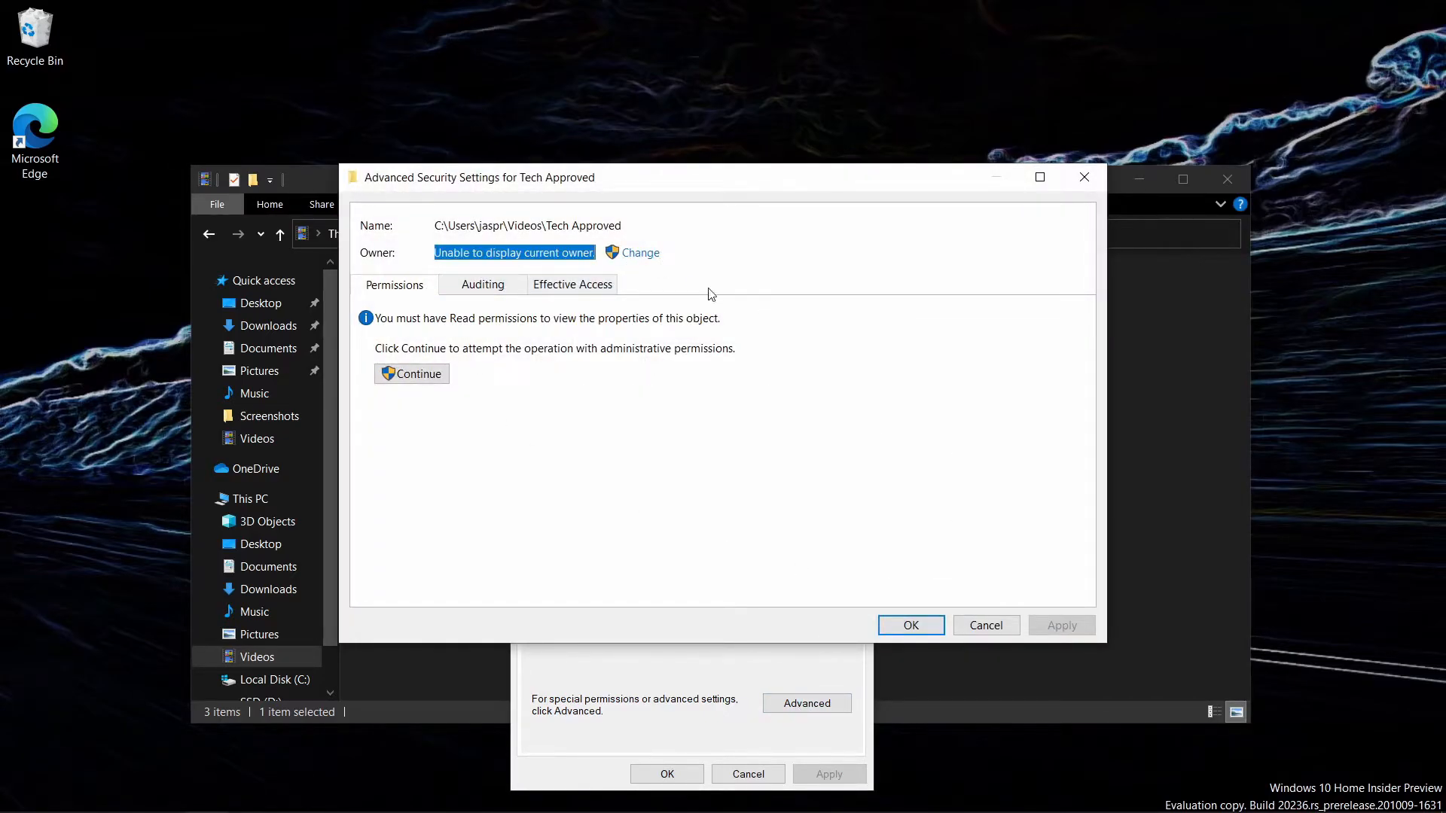
pyautogui.click(646, 255)
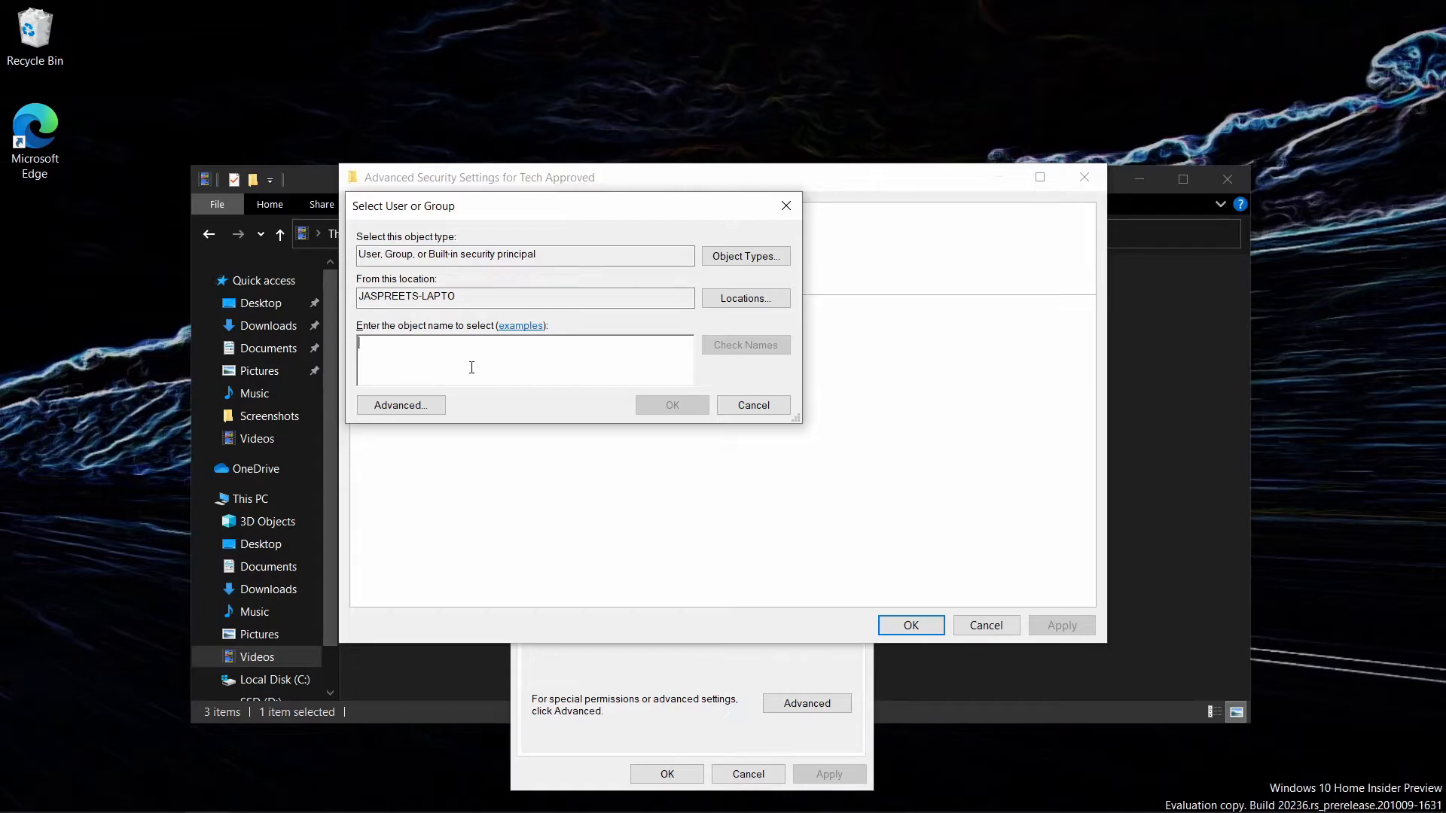
pyautogui.write('Everyone')
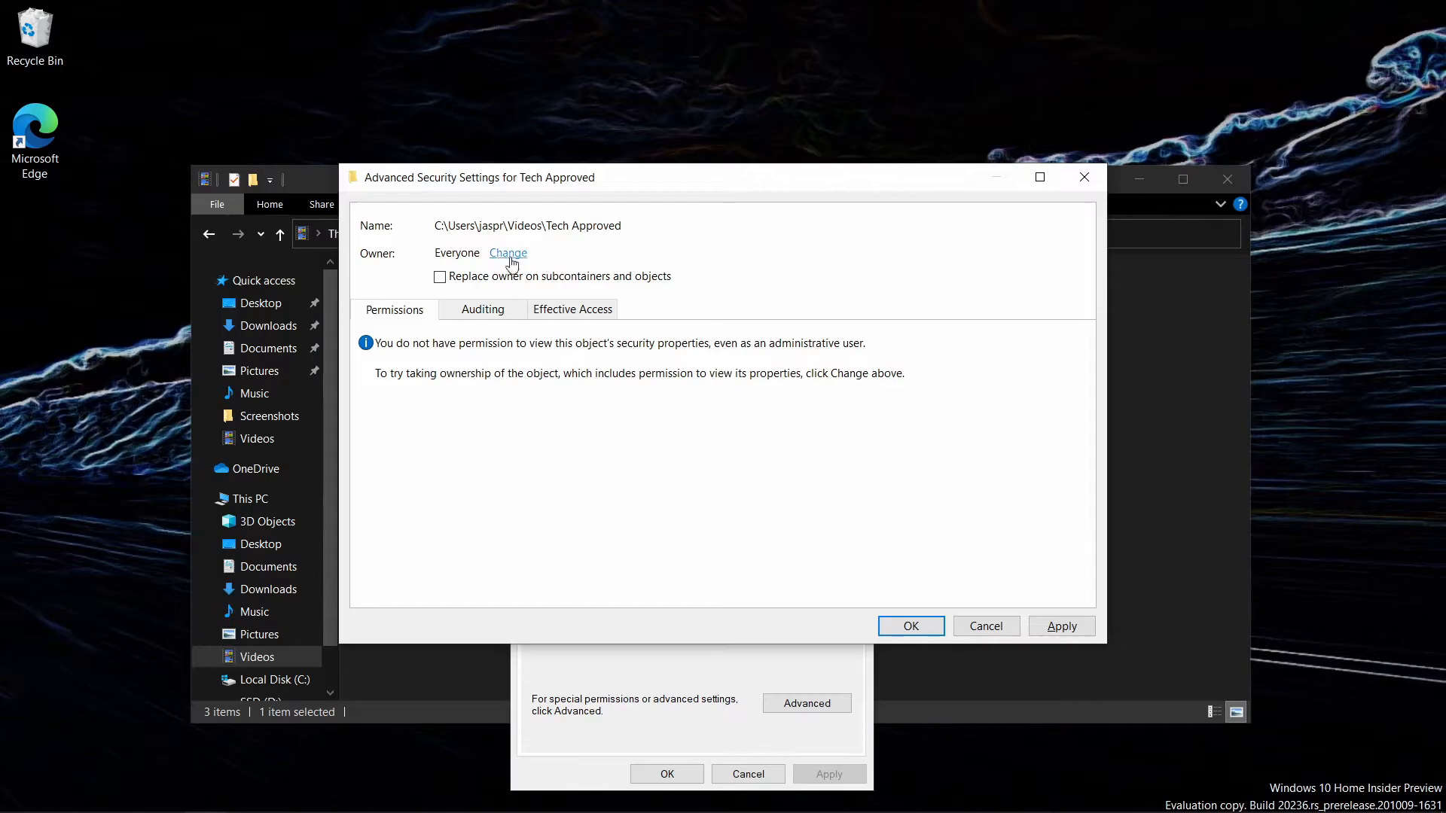
# - Replace the owner on subcontainers and objects, accept replacing the directory permissions with Full Control, and close the folder's properties
pyautogui.click(442, 277)
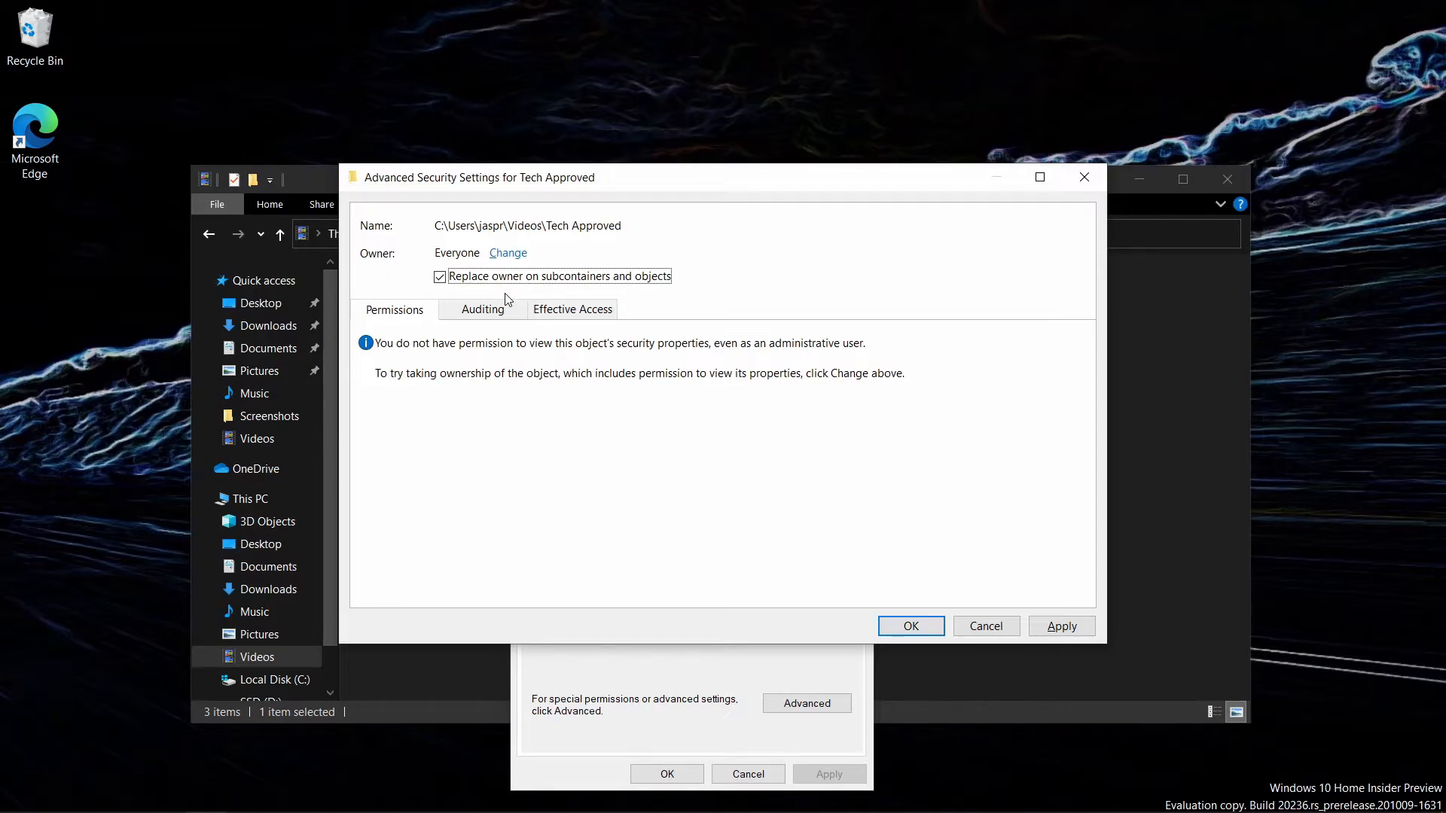
pyautogui.click(1073, 625)
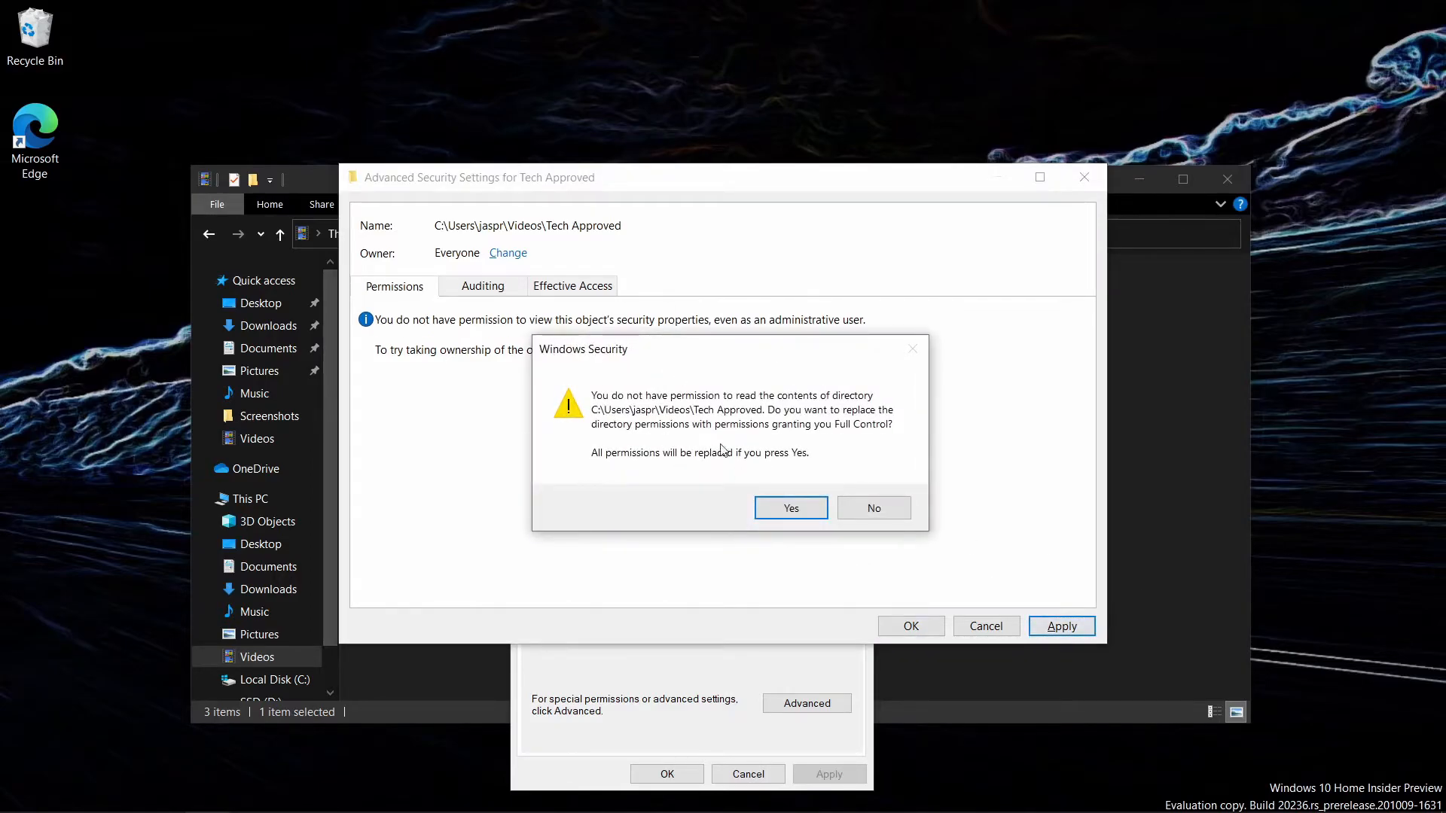
pyautogui.click(790, 511)
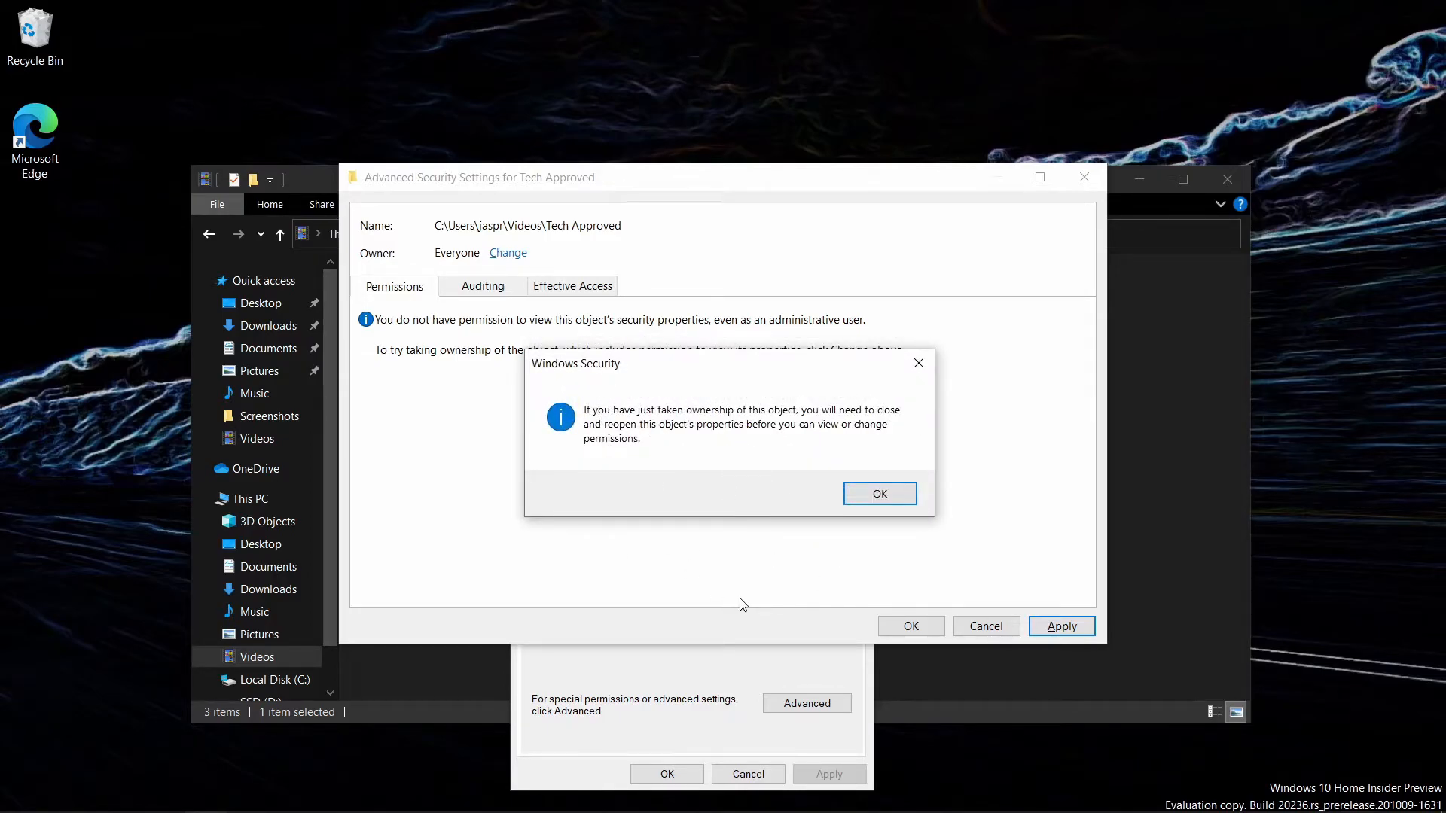
pyautogui.click(887, 491)
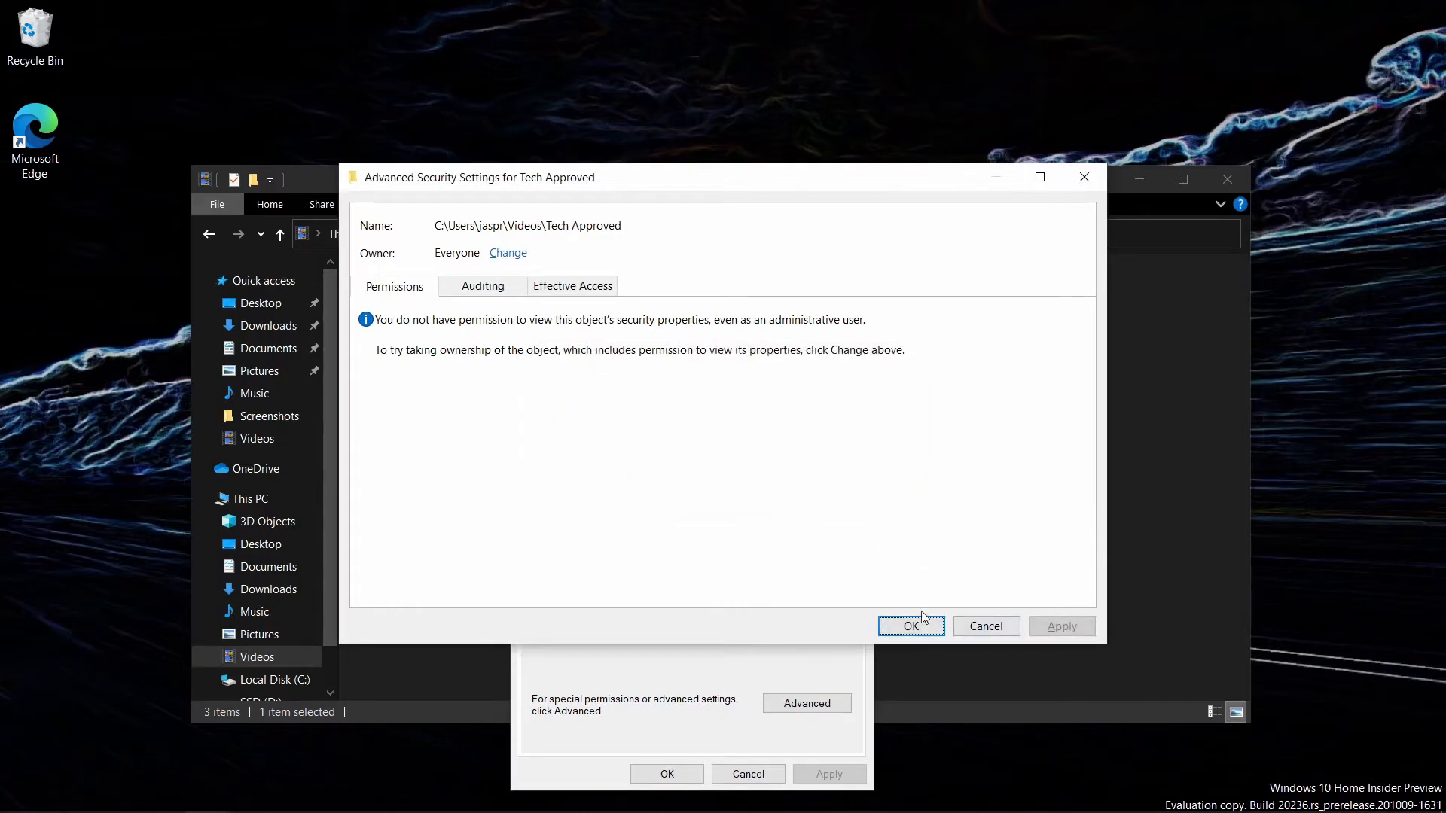
pyautogui.click(919, 623)
pyautogui.click(856, 375)
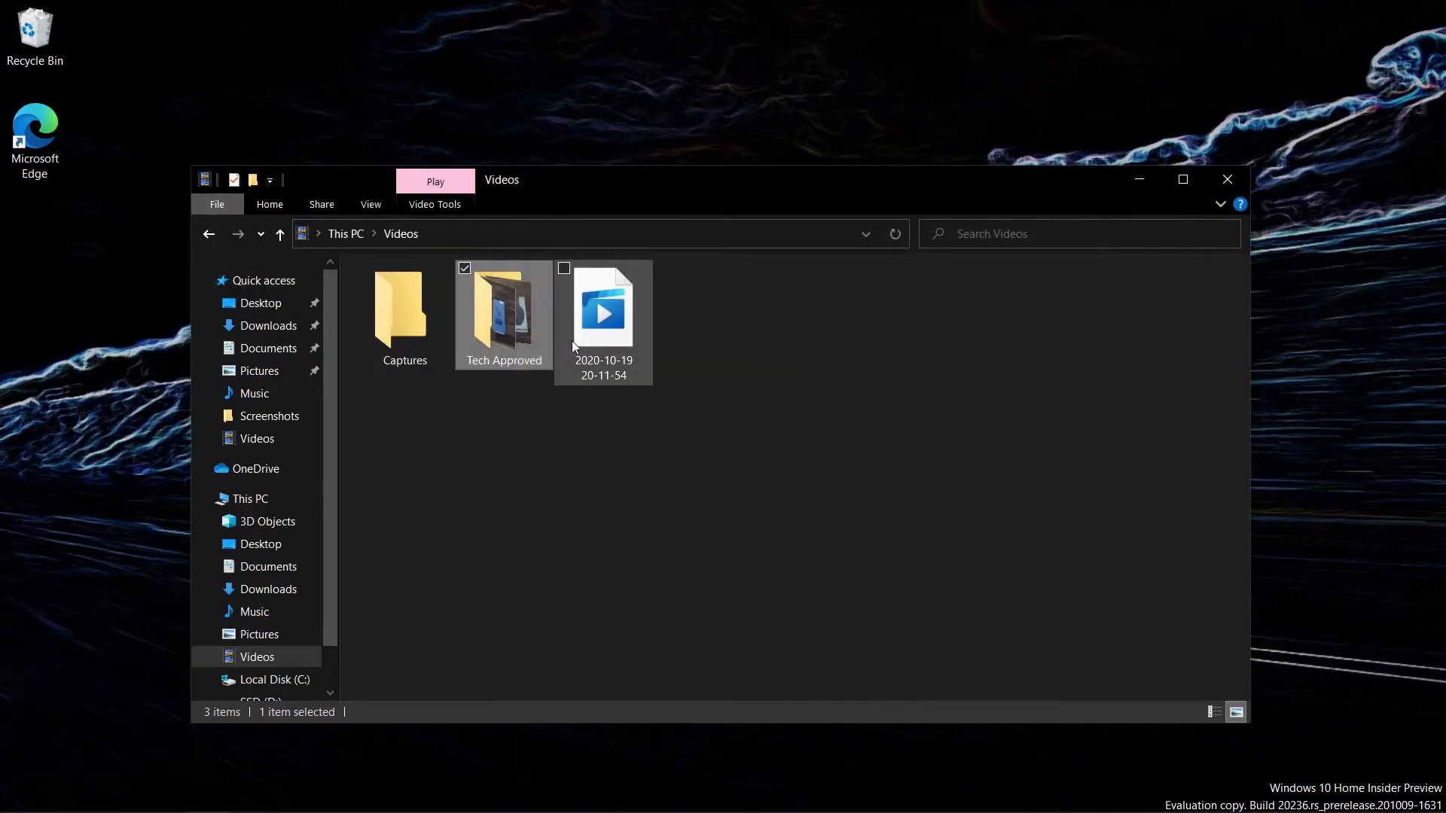
# - Check access to the Tech Approved folder by opening its TicPods 2 Unboxing video, and return to the Videos folder
pyautogui.doubleClick(530, 324)
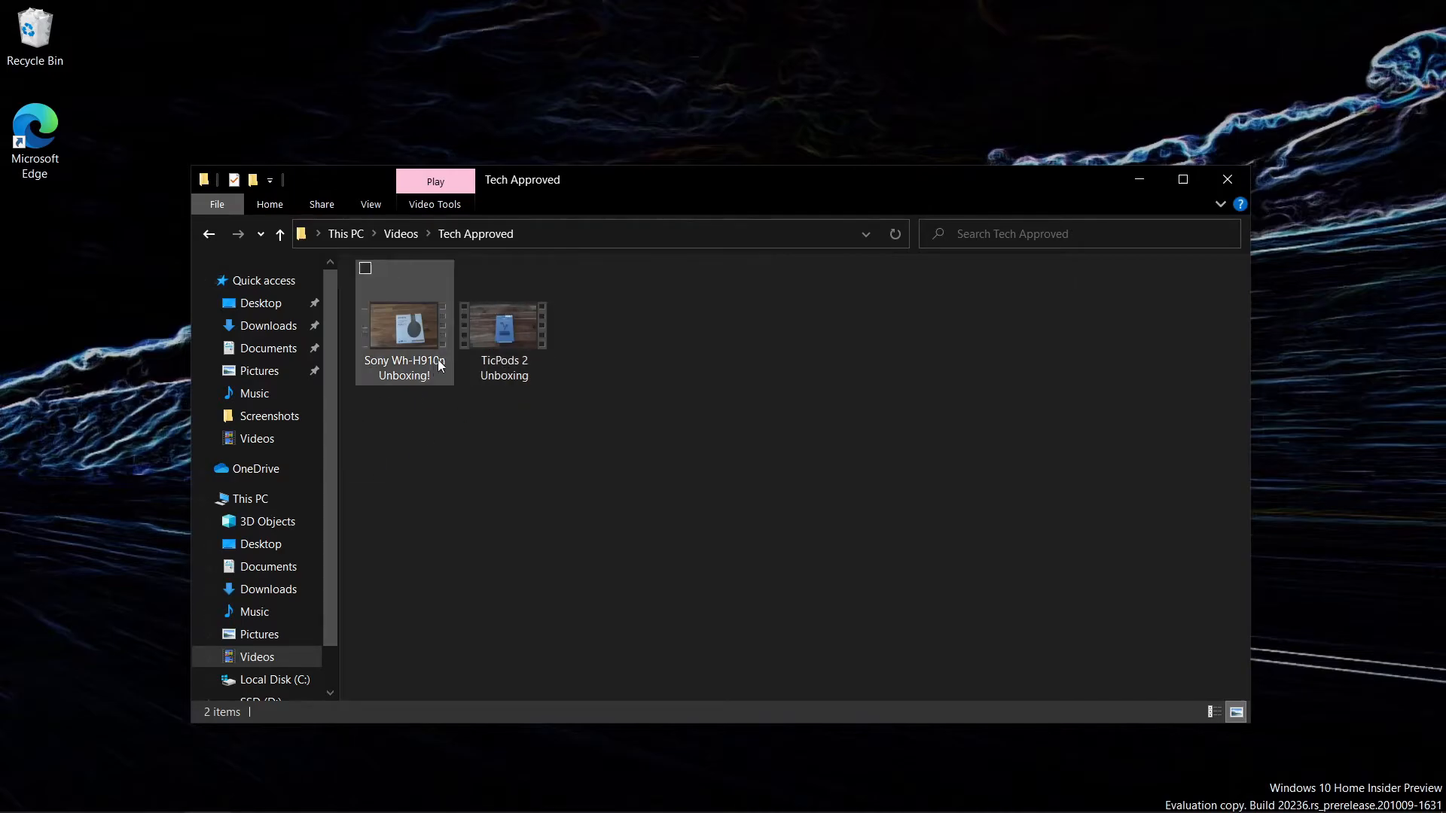
pyautogui.doubleClick(496, 372)
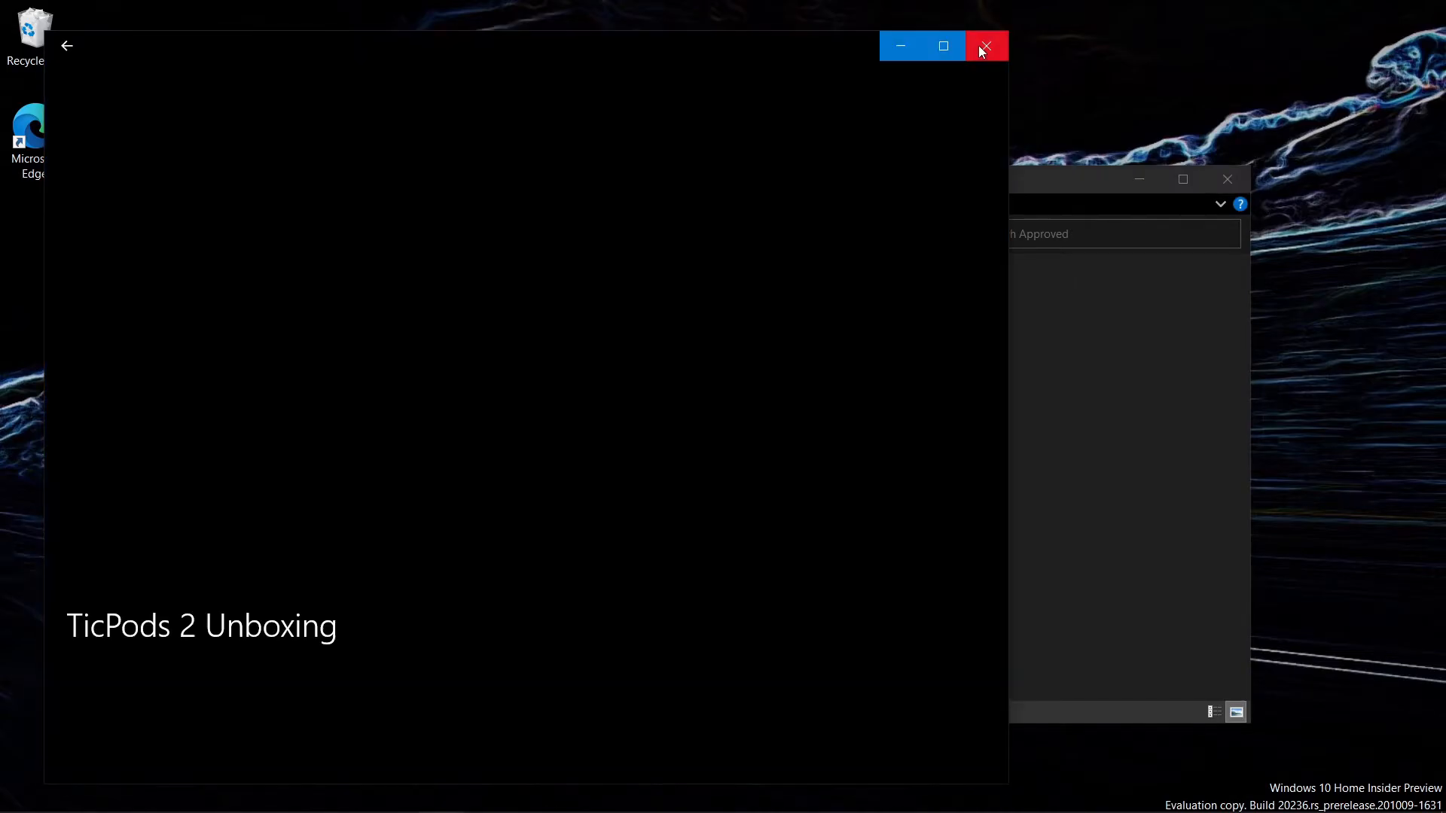
pyautogui.click(985, 45)
pyautogui.click(401, 234)
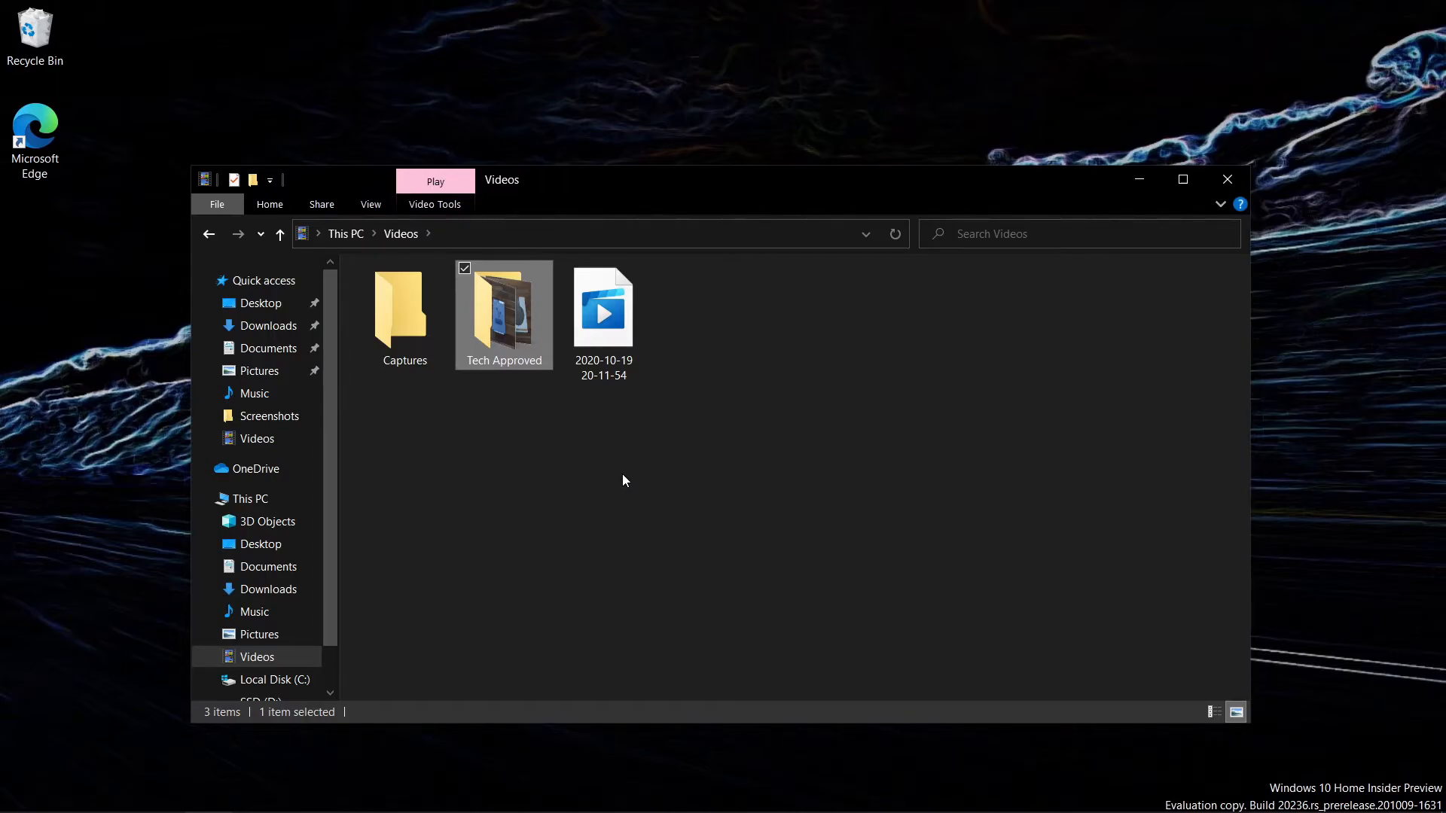
# - View the advanced security settings of the SSD (D:) drive from This PC
pyautogui.click(292, 502)
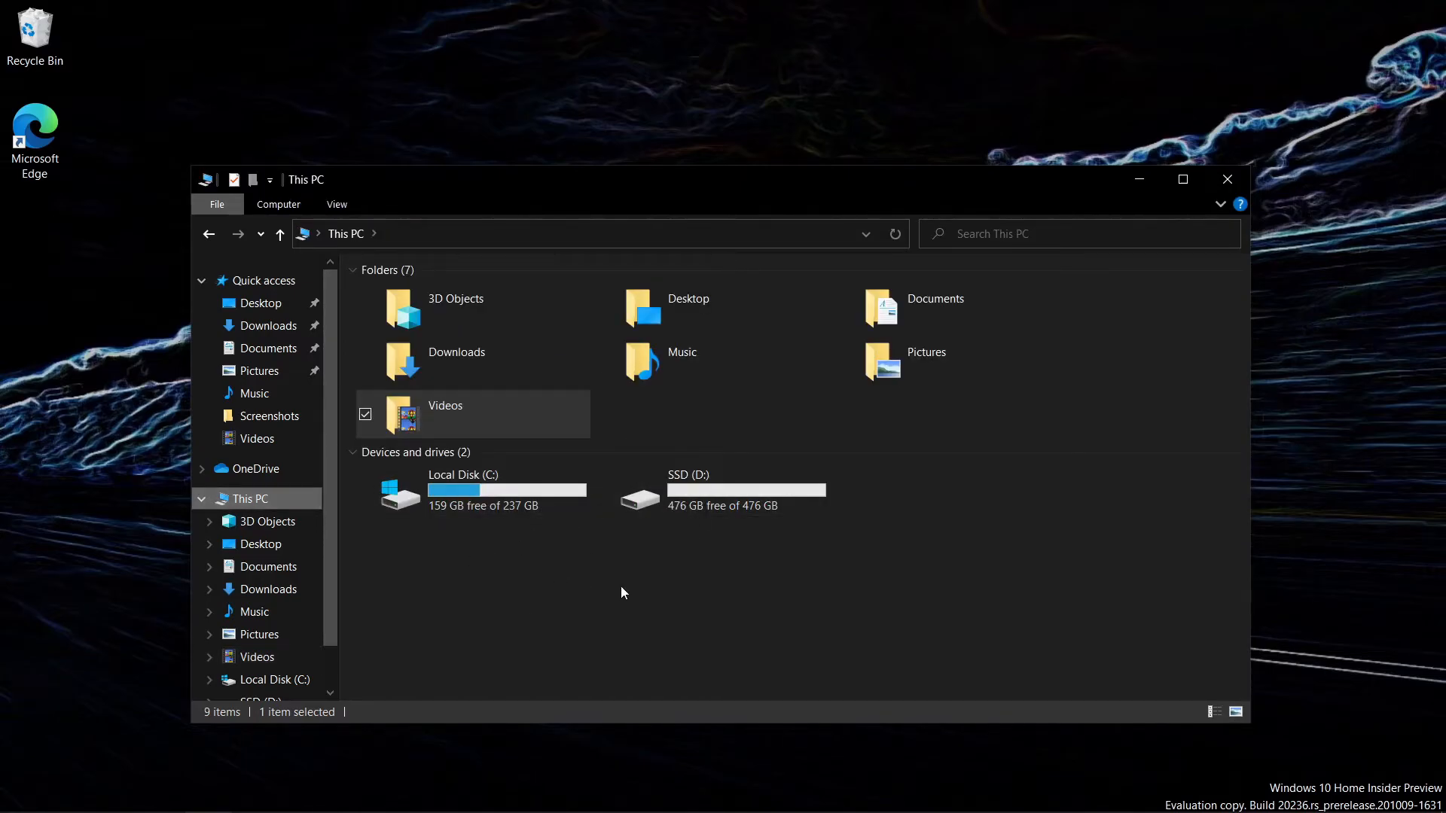
pyautogui.click(744, 513)
pyautogui.rightClick(743, 514)
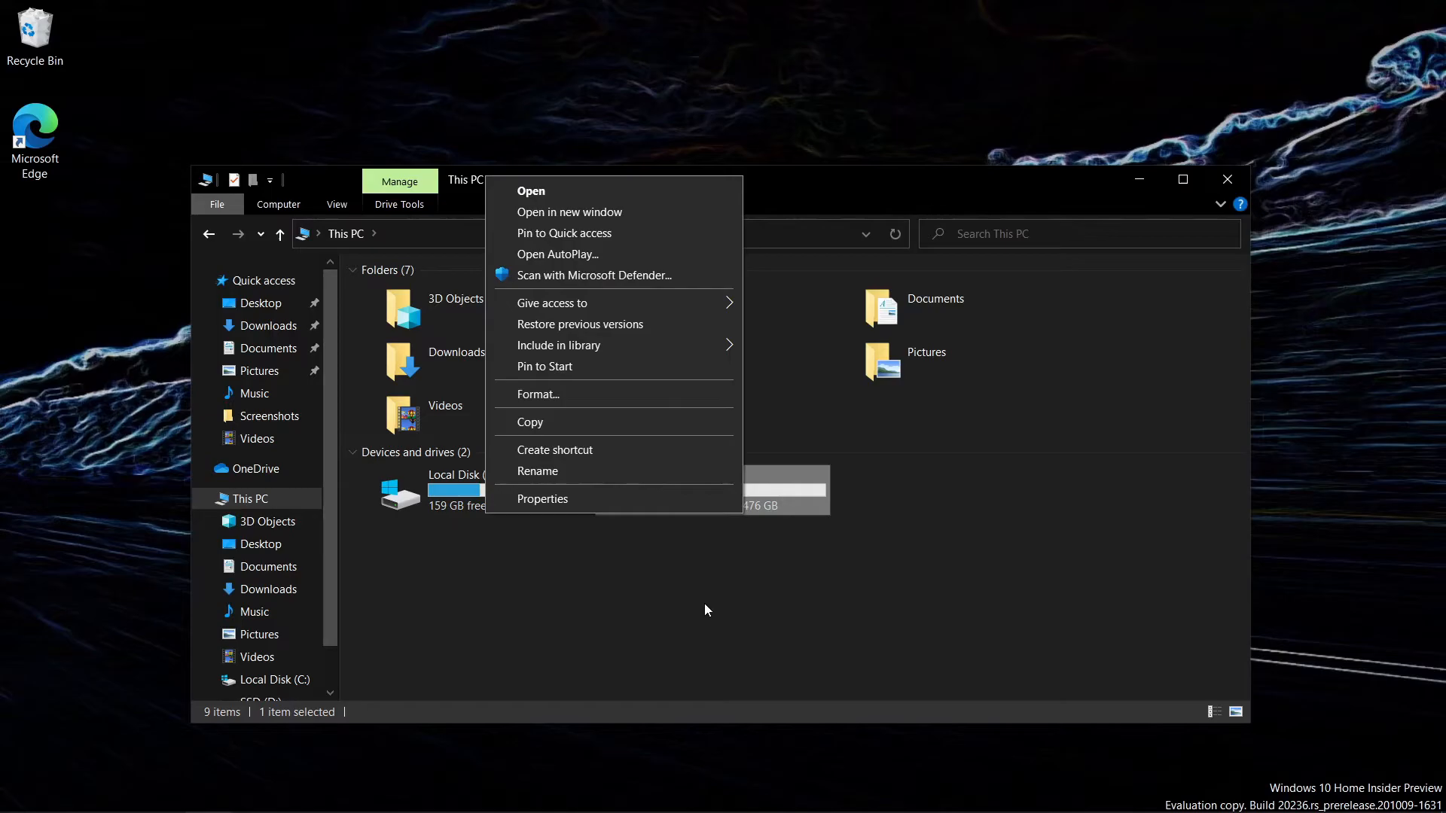
pyautogui.click(612, 499)
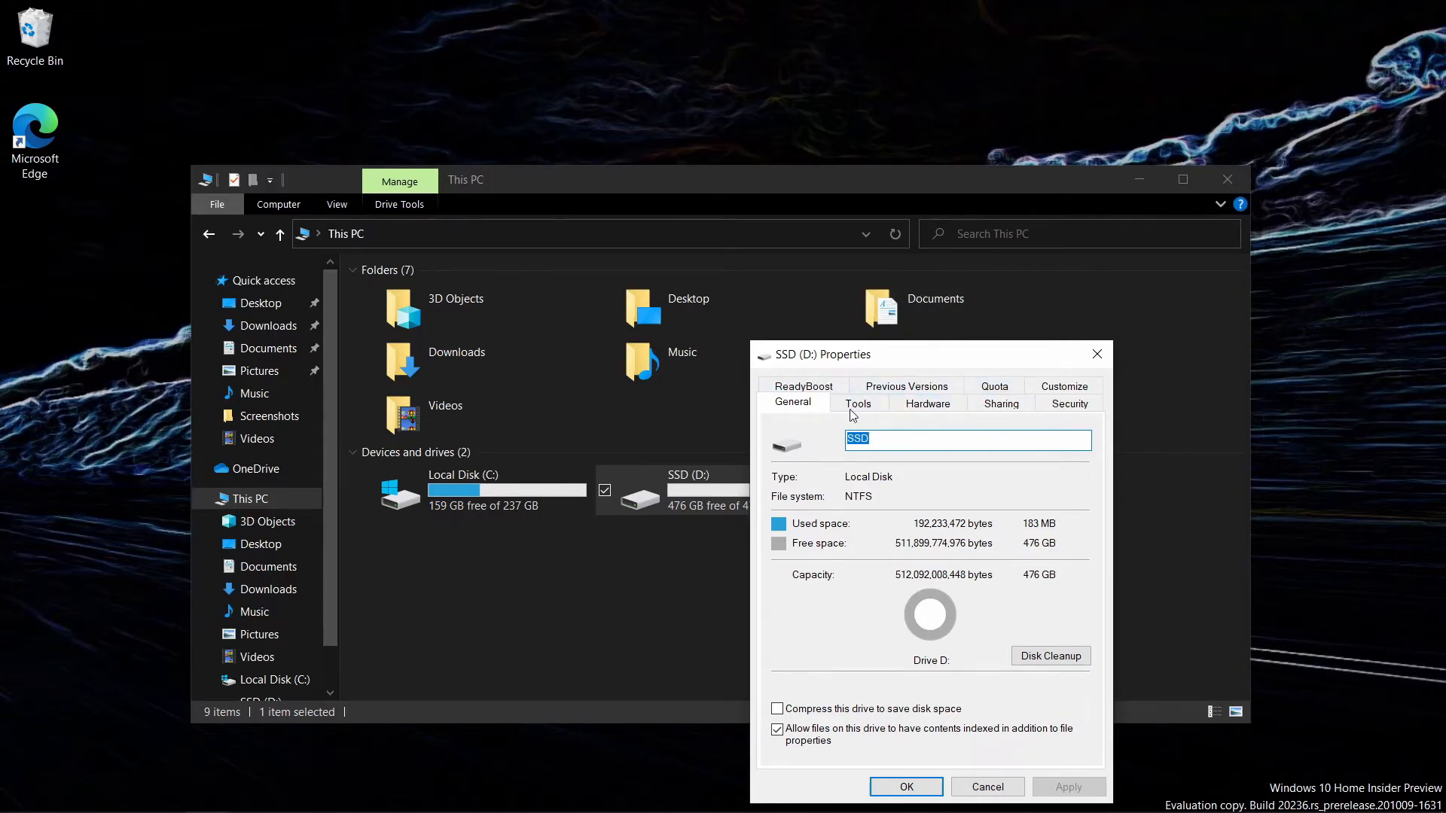
pyautogui.click(1062, 409)
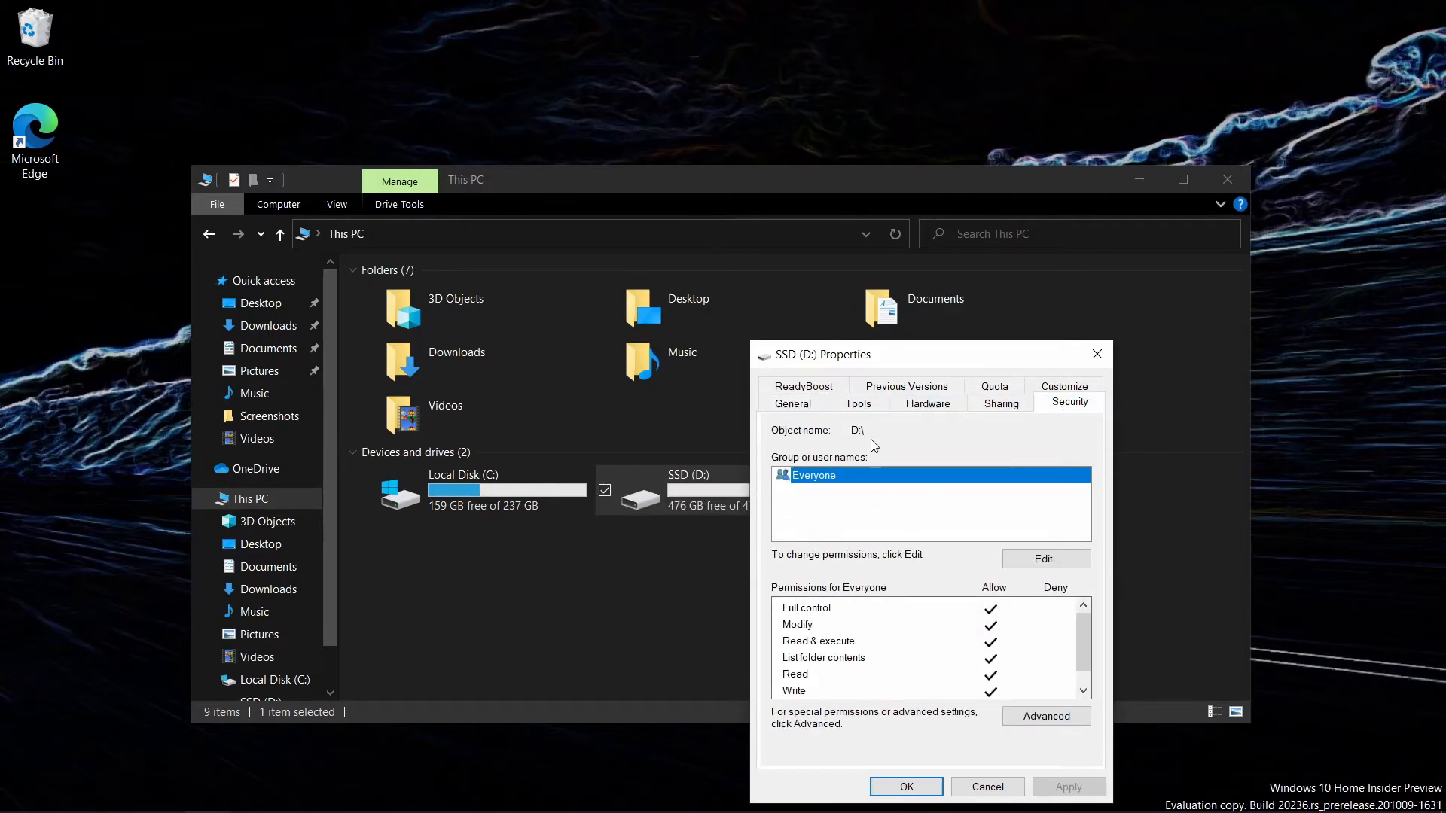
pyautogui.click(1048, 716)
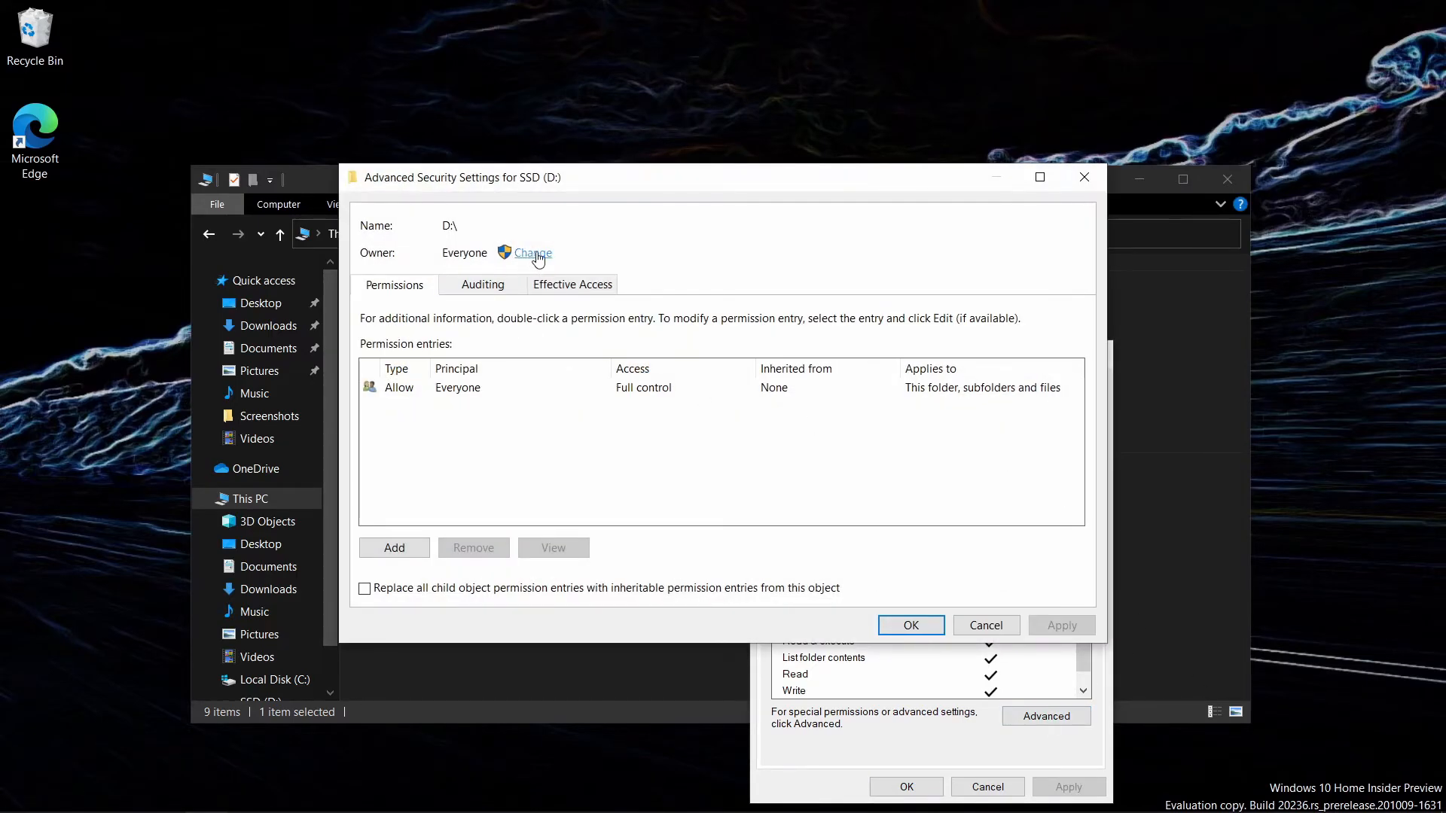
# - View the blank permission entry form for SSD (D:), and close it and the drive's properties without adding an entry
pyautogui.click(394, 548)
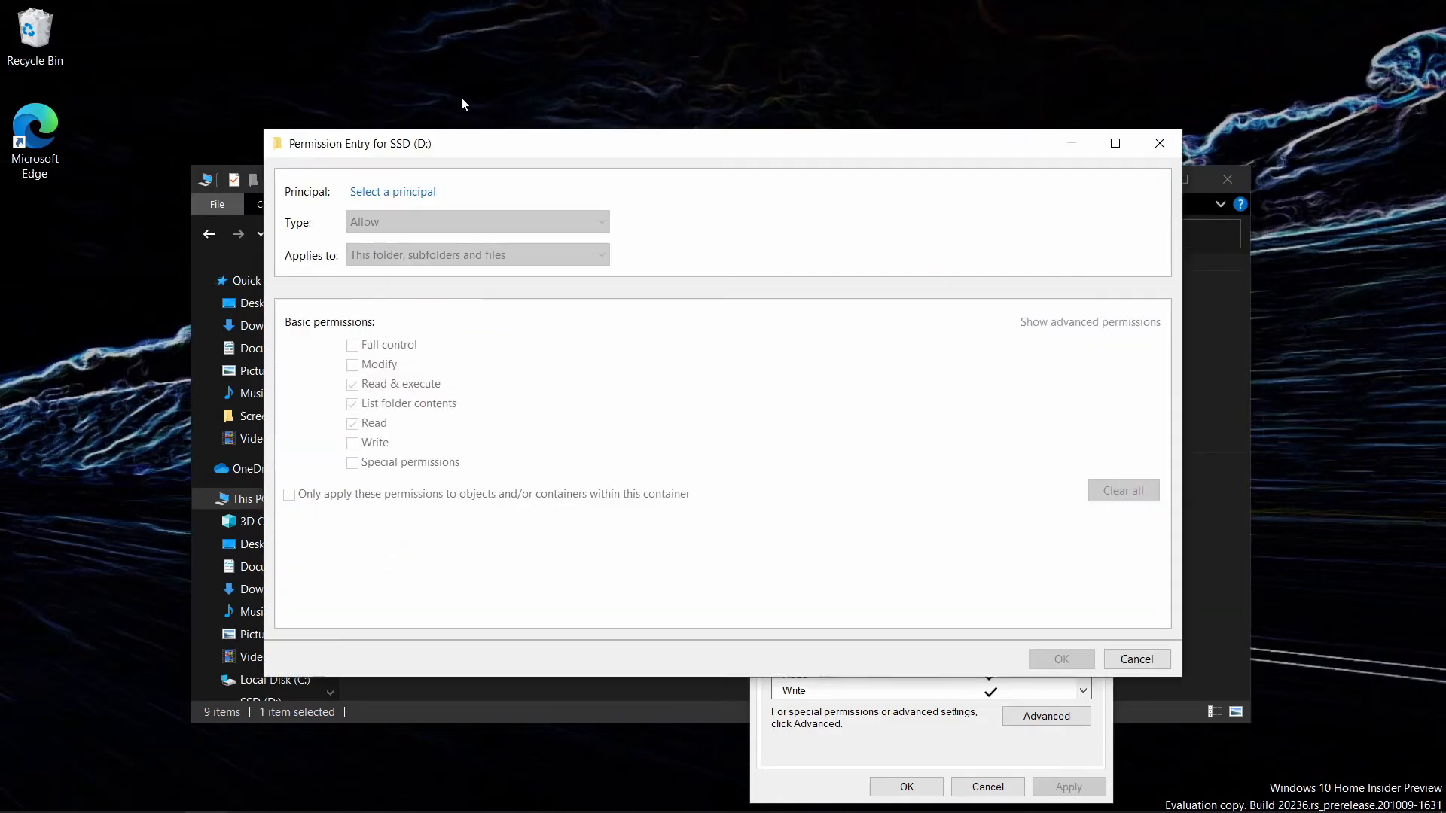
pyautogui.moveTo(871, 151); pyautogui.dragTo(983, 148)
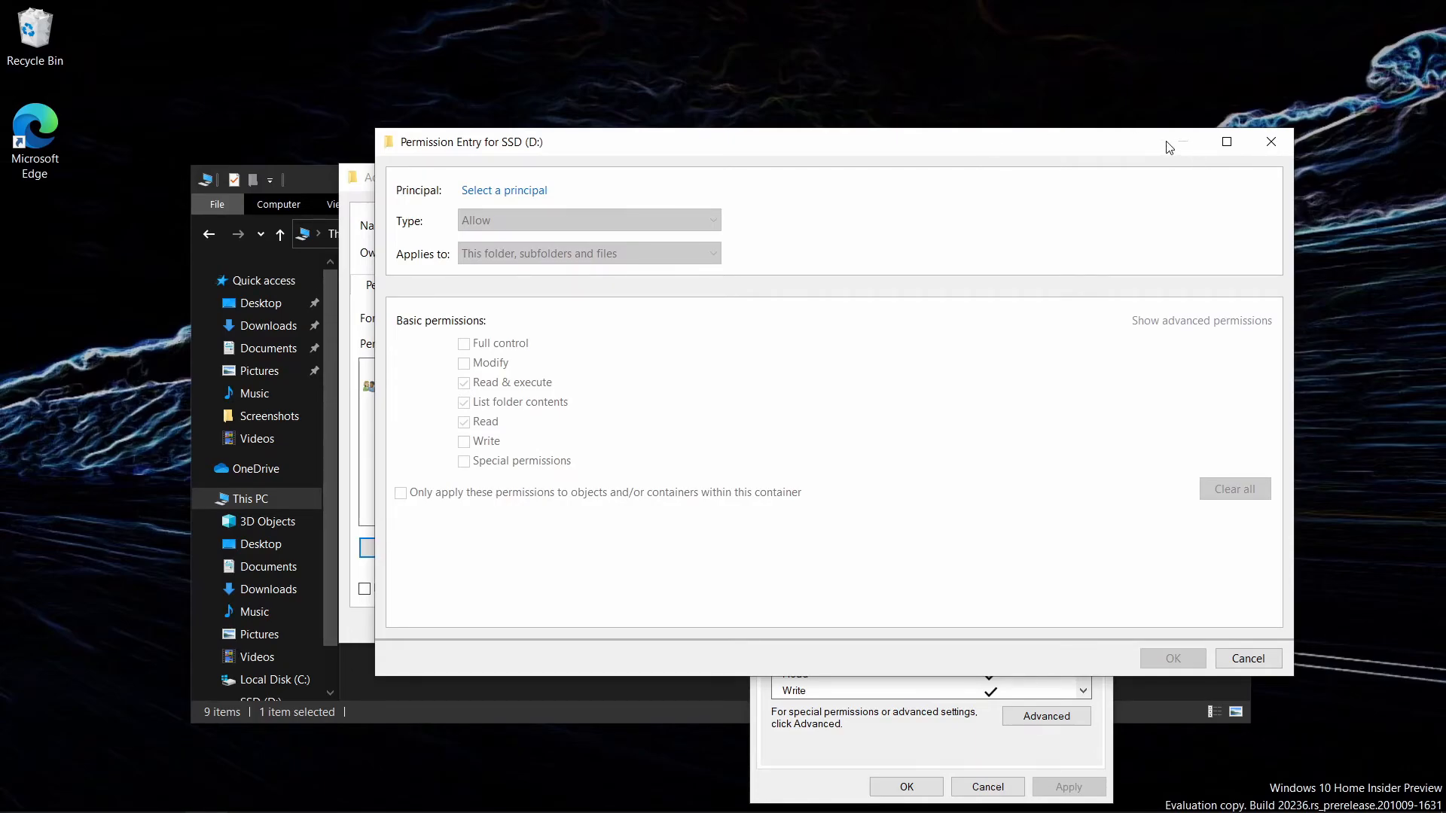
pyautogui.click(1278, 141)
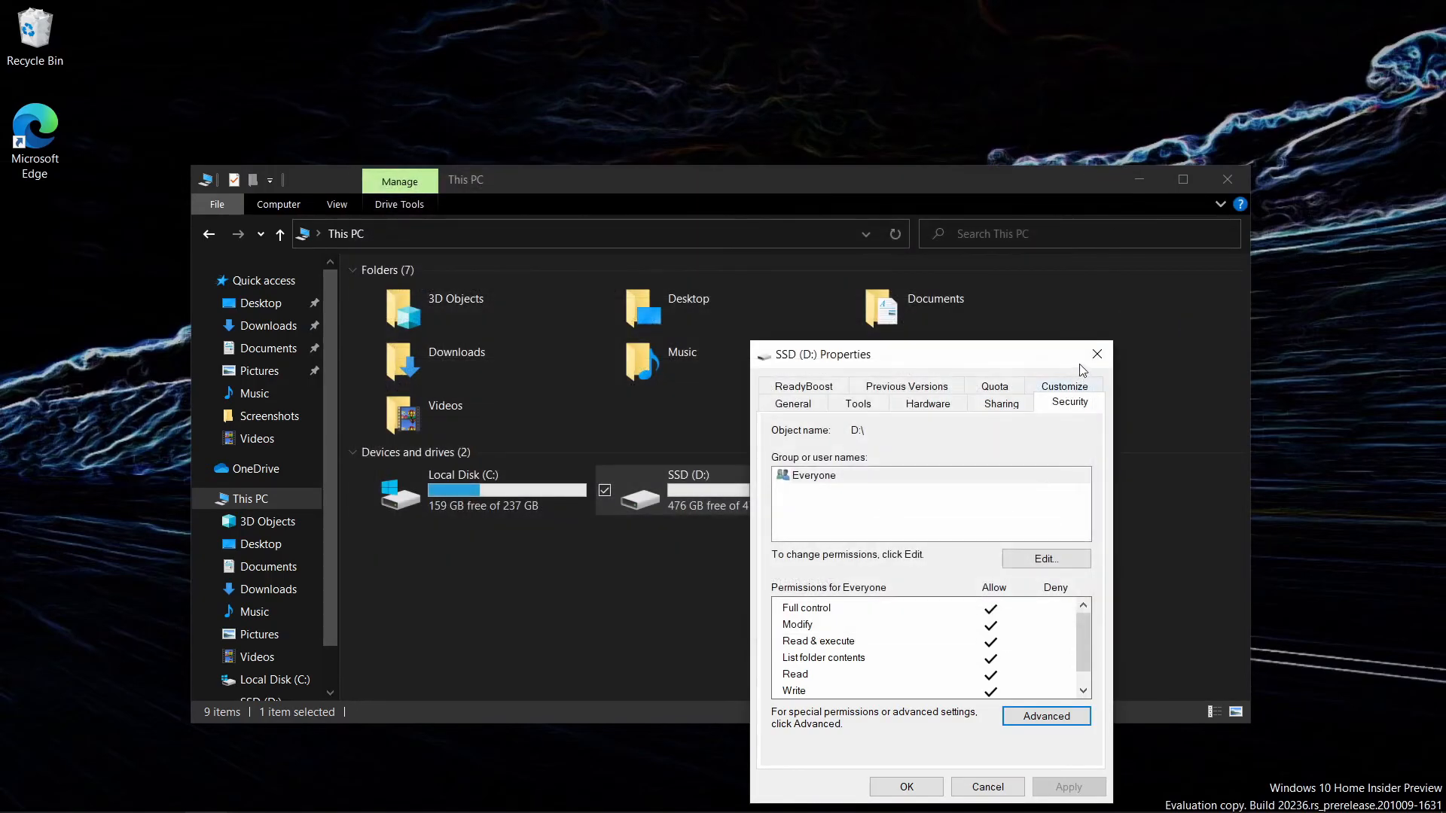
pyautogui.click(1095, 354)
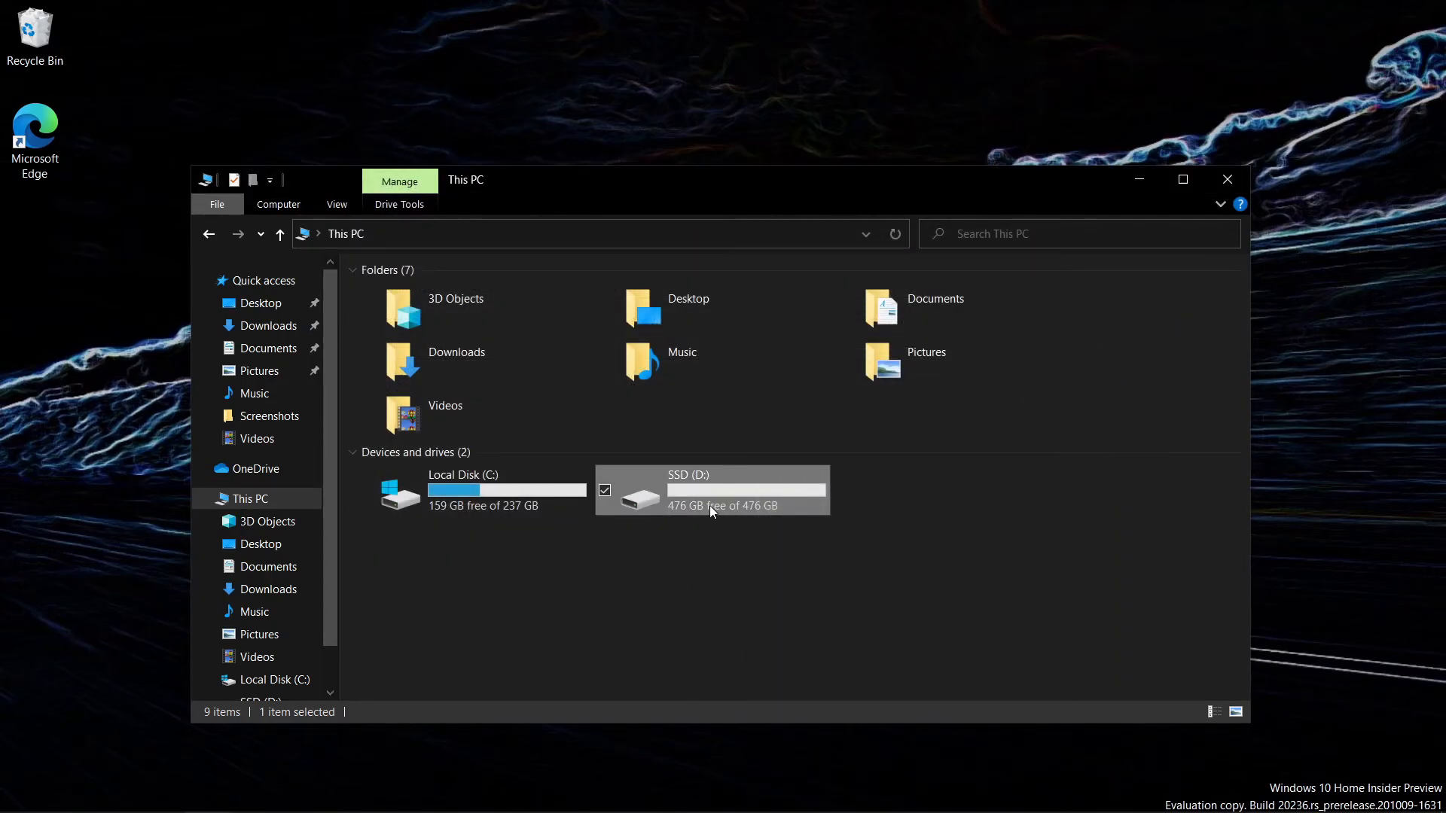